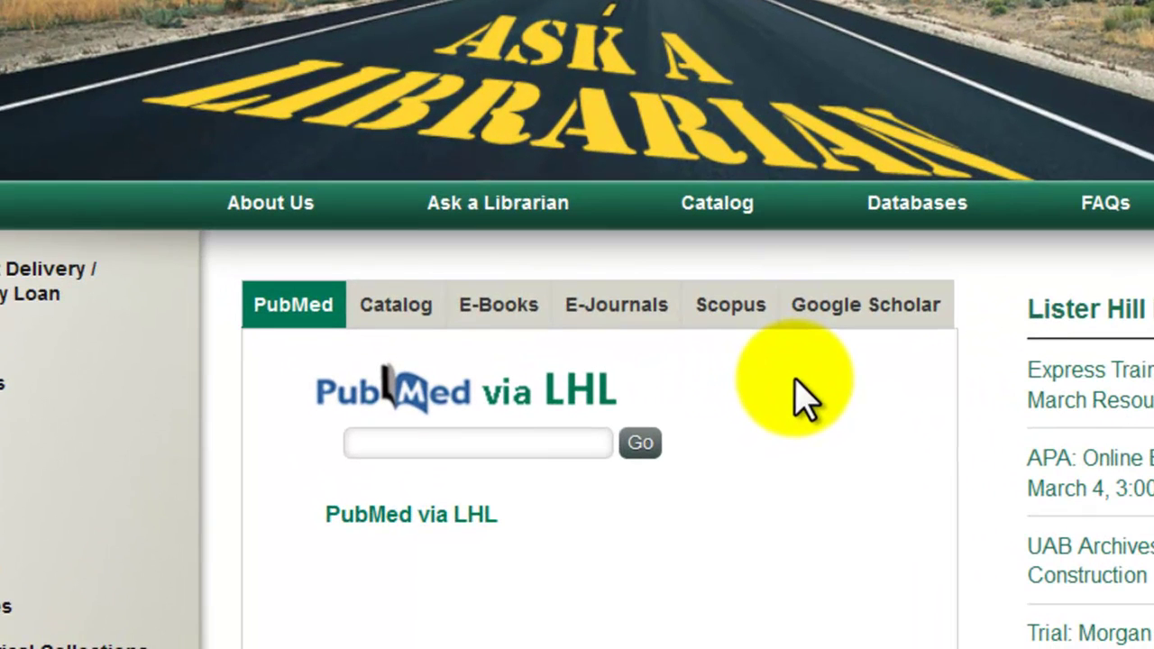
Go from the Lister Hill Library site's Google Scholar option to the scholar.google.com home page
{"action": "left_click", "coordinate": [915, 307]}
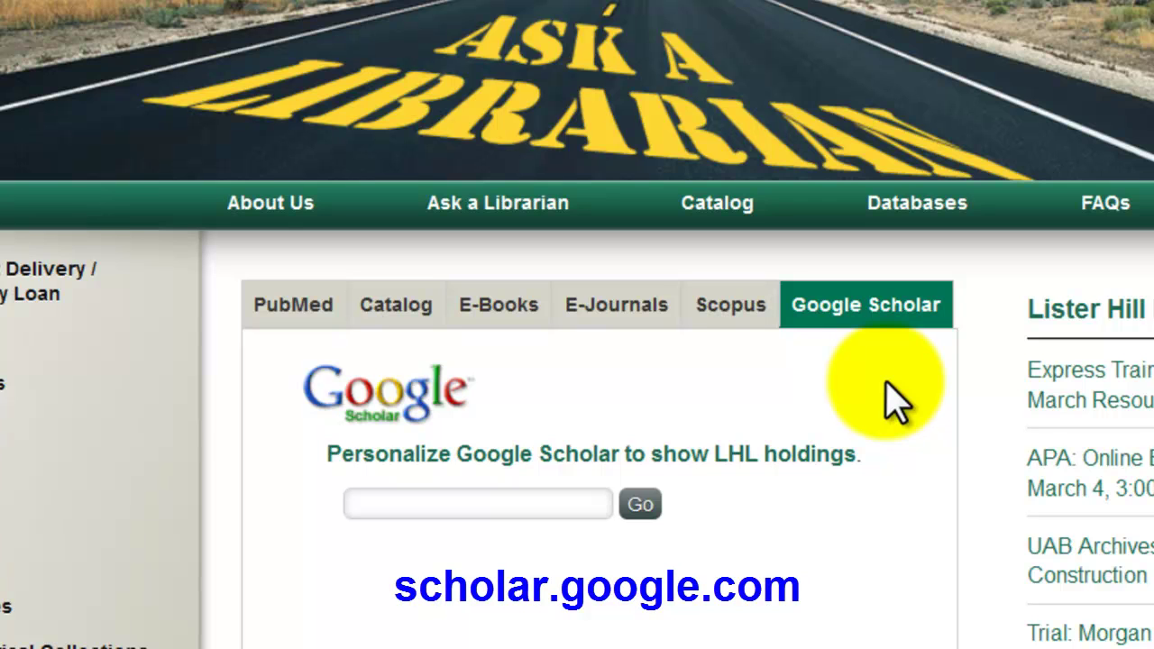
{"action": "left_click", "coordinate": [388, 386]}
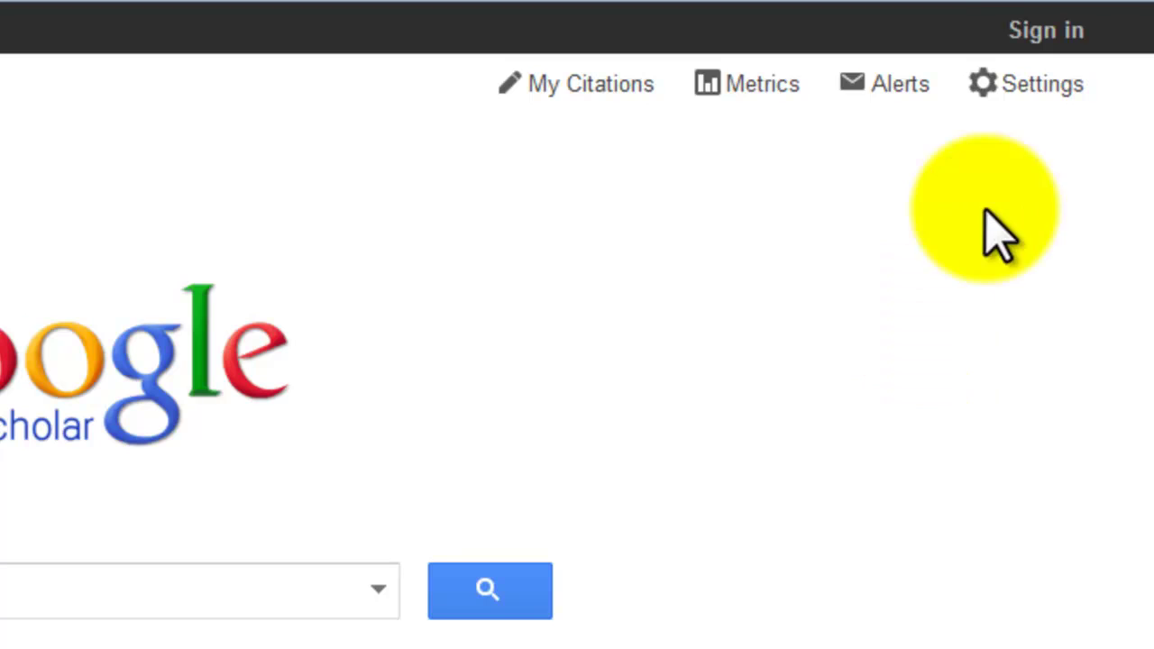
In Scholar settings, look up 'lister hill' and add UAB Lister Hill Library as a library link
{"action": "left_click", "coordinate": [1039, 87]}
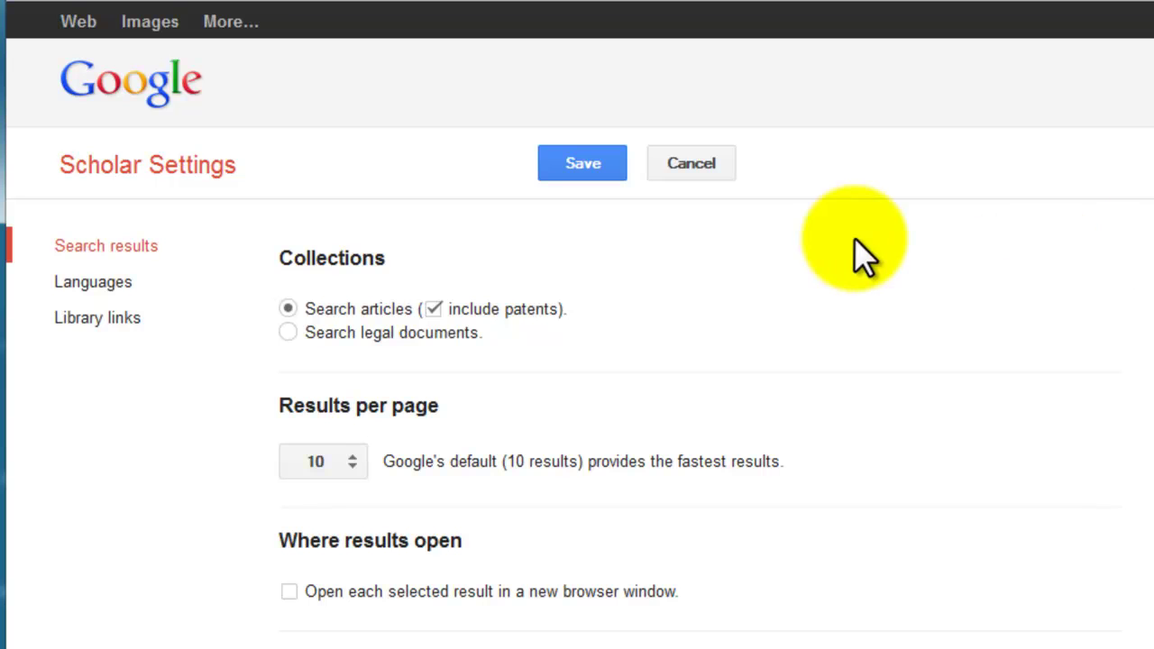
{"action": "left_click", "coordinate": [147, 336]}
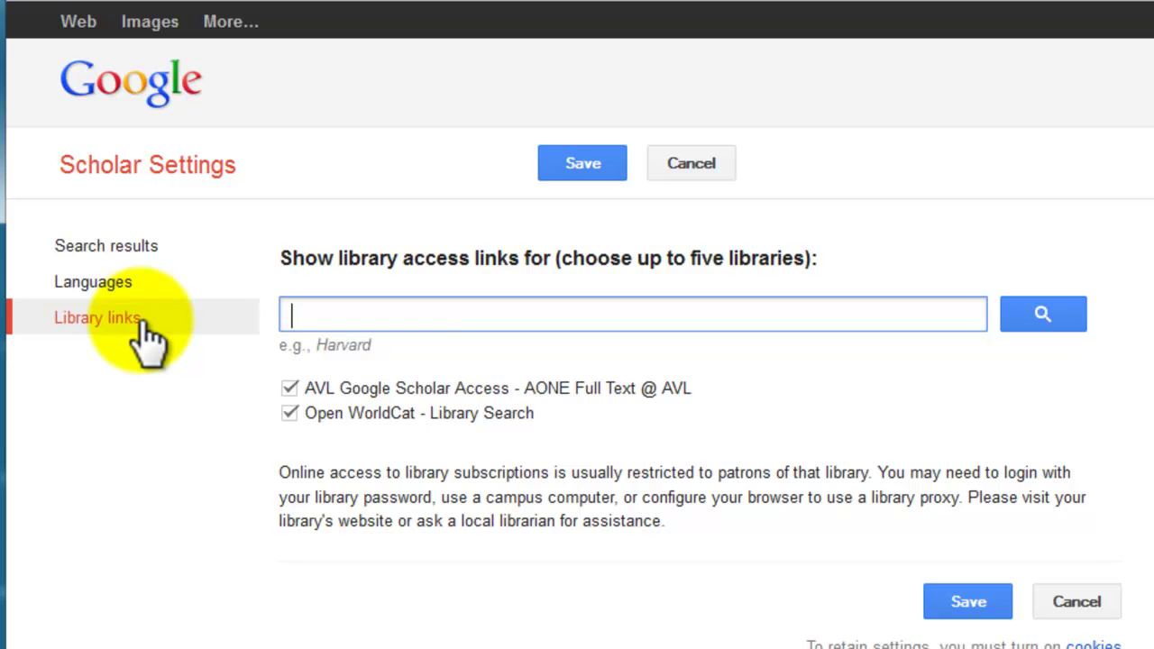
{"action": "left_click", "coordinate": [407, 326]}
{"action": "type", "text": "lister hill"}
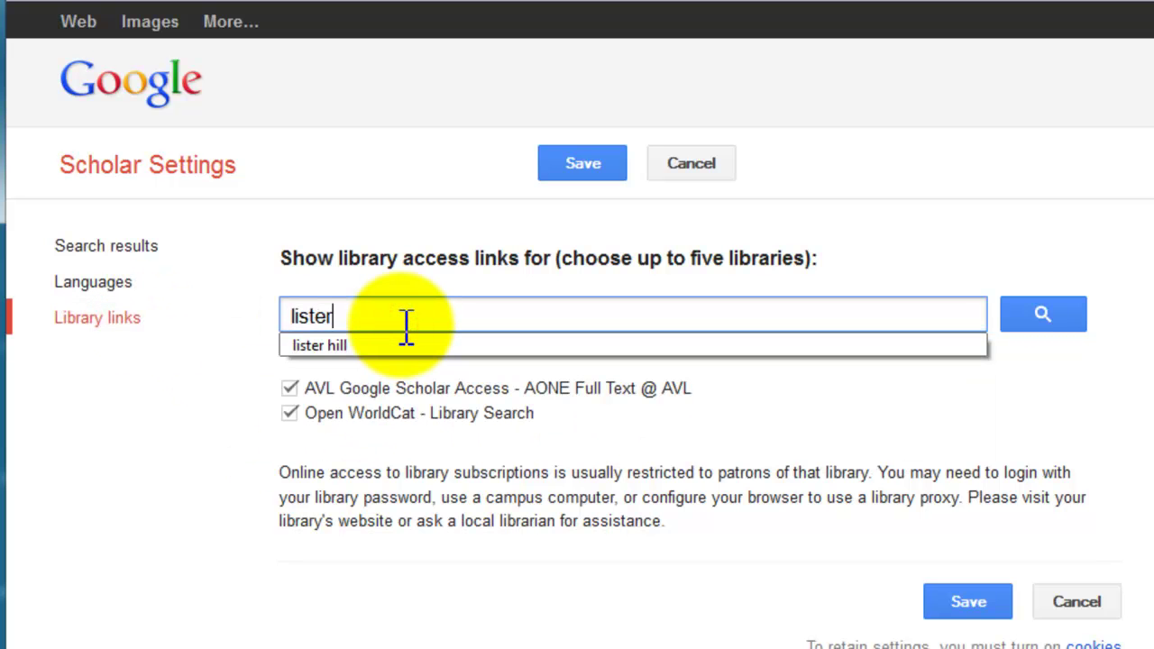
{"action": "left_click", "coordinate": [1077, 329]}
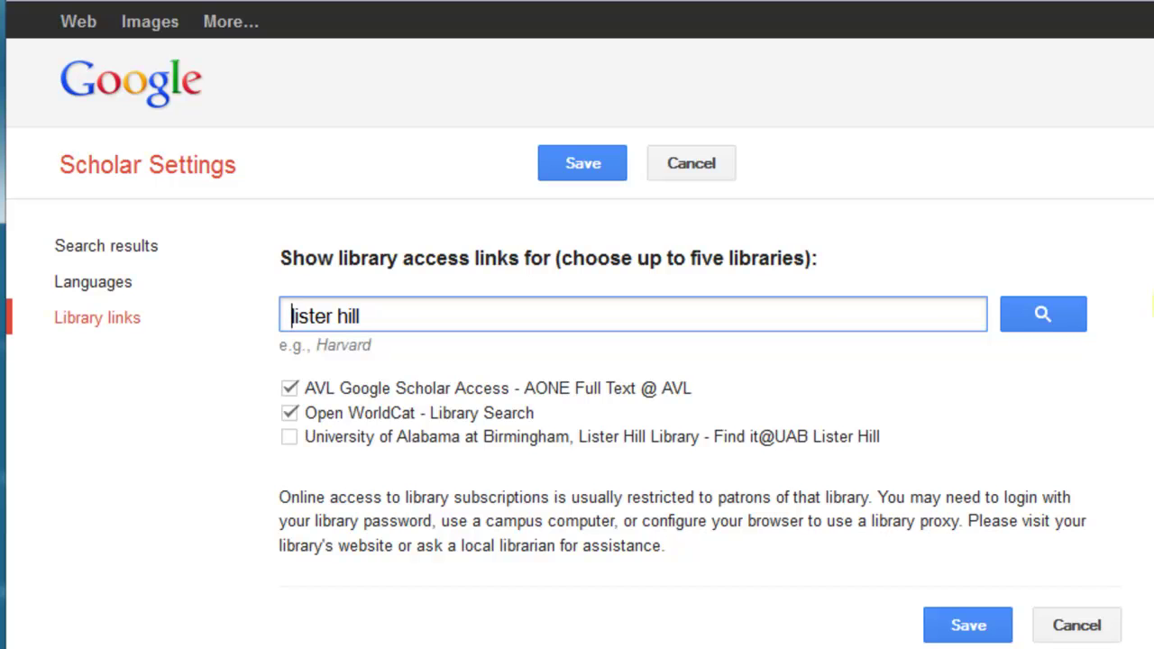
{"action": "left_click", "coordinate": [289, 437]}
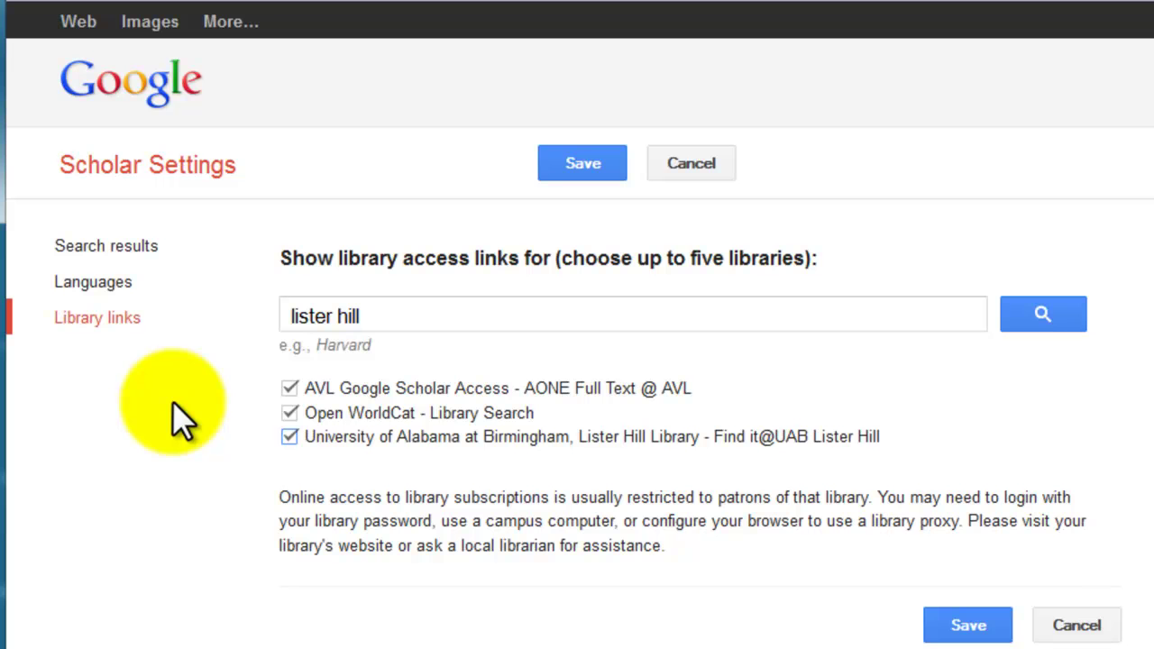
Turn on citation import links for EndNote in search results settings and save
{"action": "left_click", "coordinate": [77, 250]}
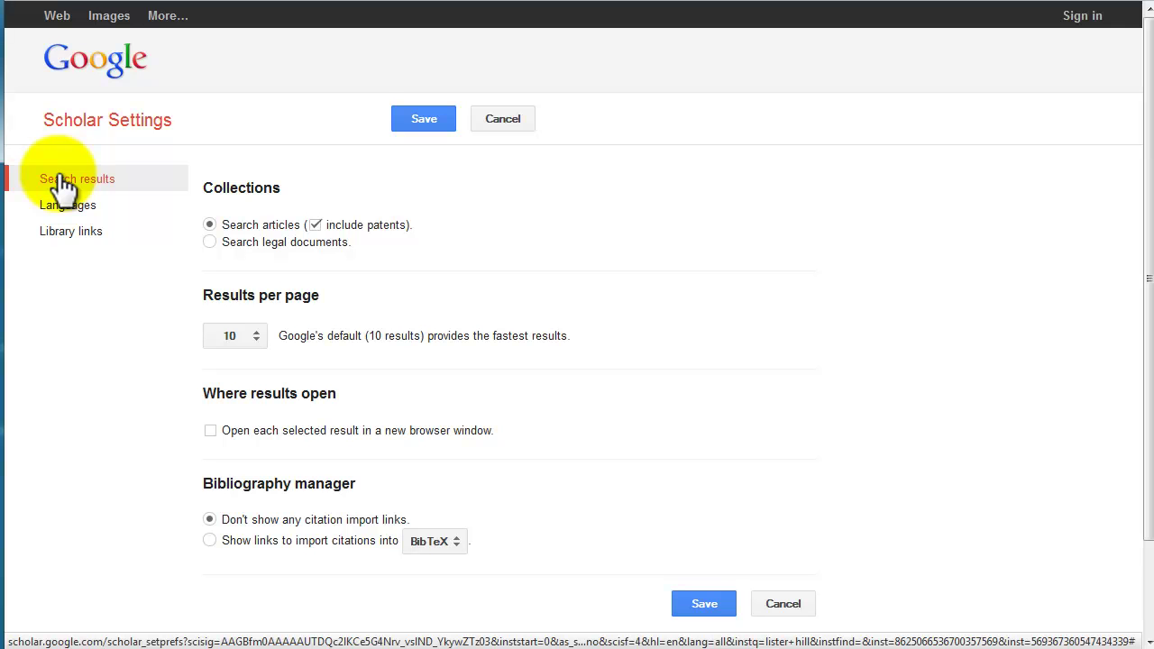
{"action": "left_click", "coordinate": [209, 540]}
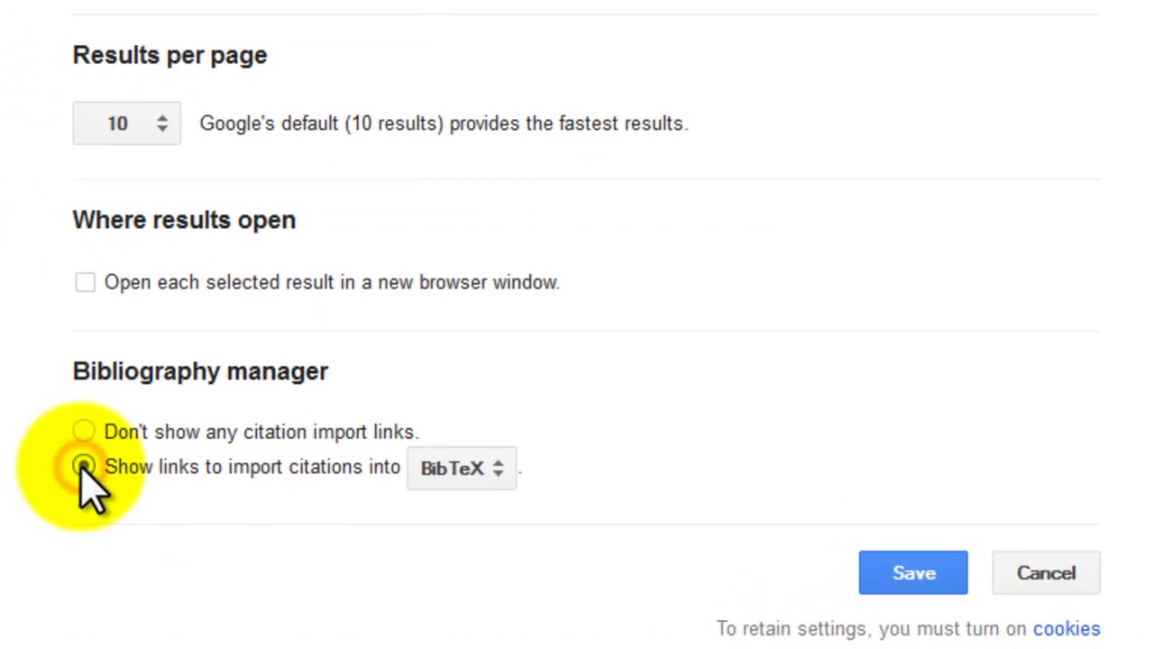
{"action": "left_click", "coordinate": [455, 473]}
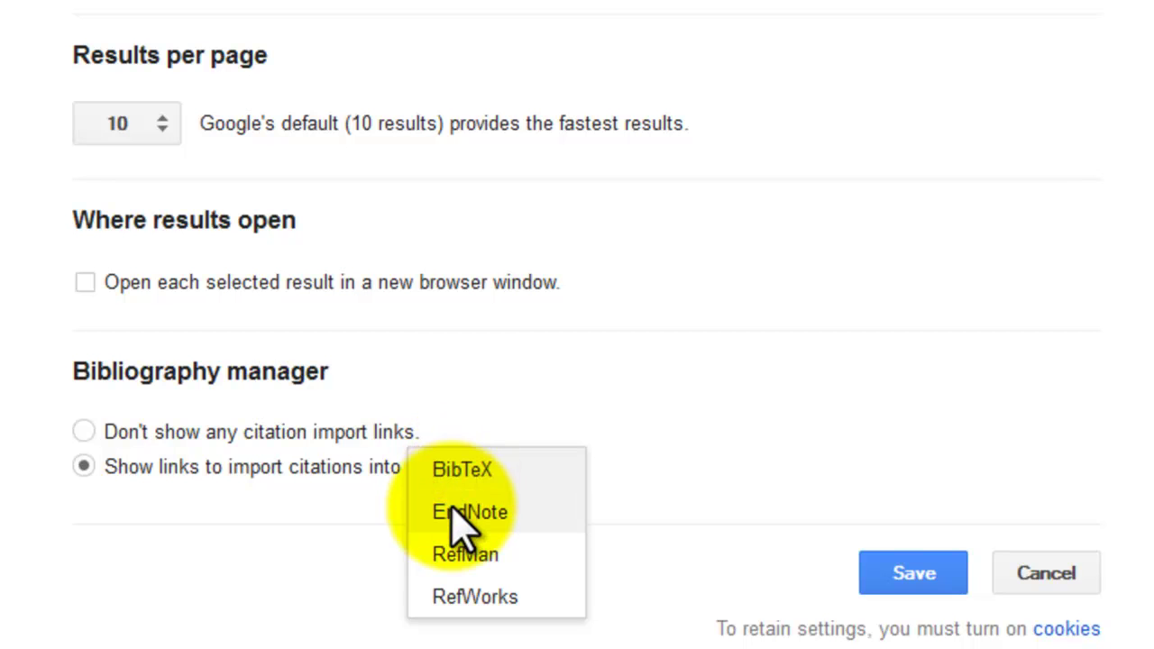
{"action": "left_click", "coordinate": [460, 523]}
{"action": "left_click", "coordinate": [688, 480]}
{"action": "left_click", "coordinate": [893, 575]}
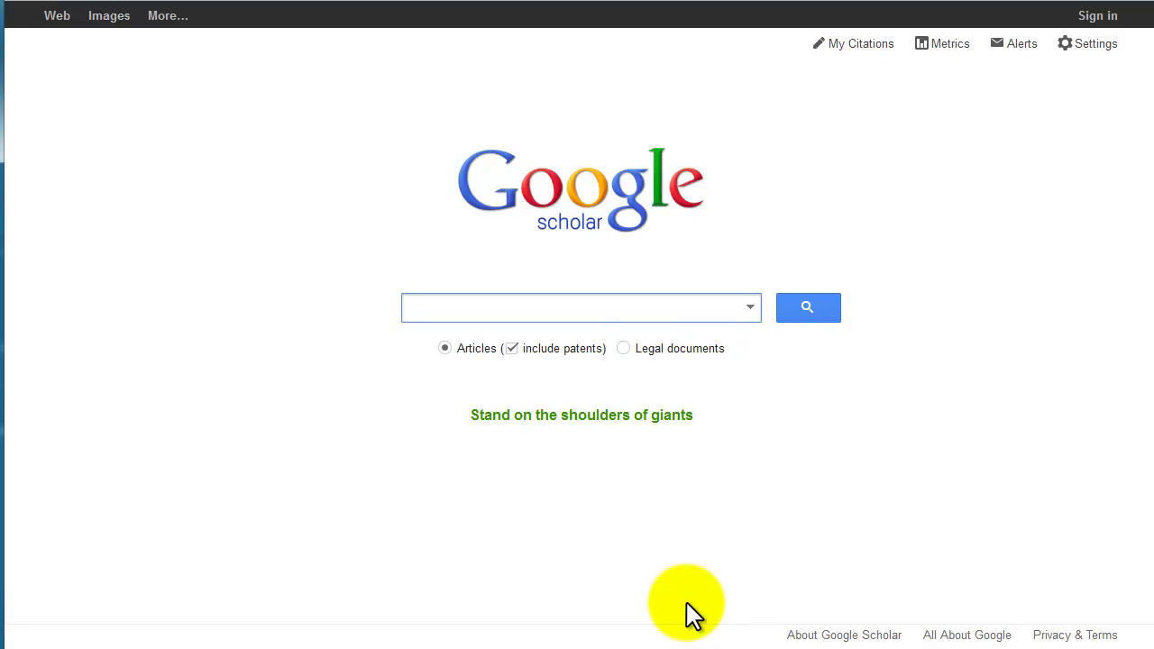
Refill the search box with the earlier query probiotics "irritable bowel syndrome" from search history
{"action": "left_click", "coordinate": [934, 369]}
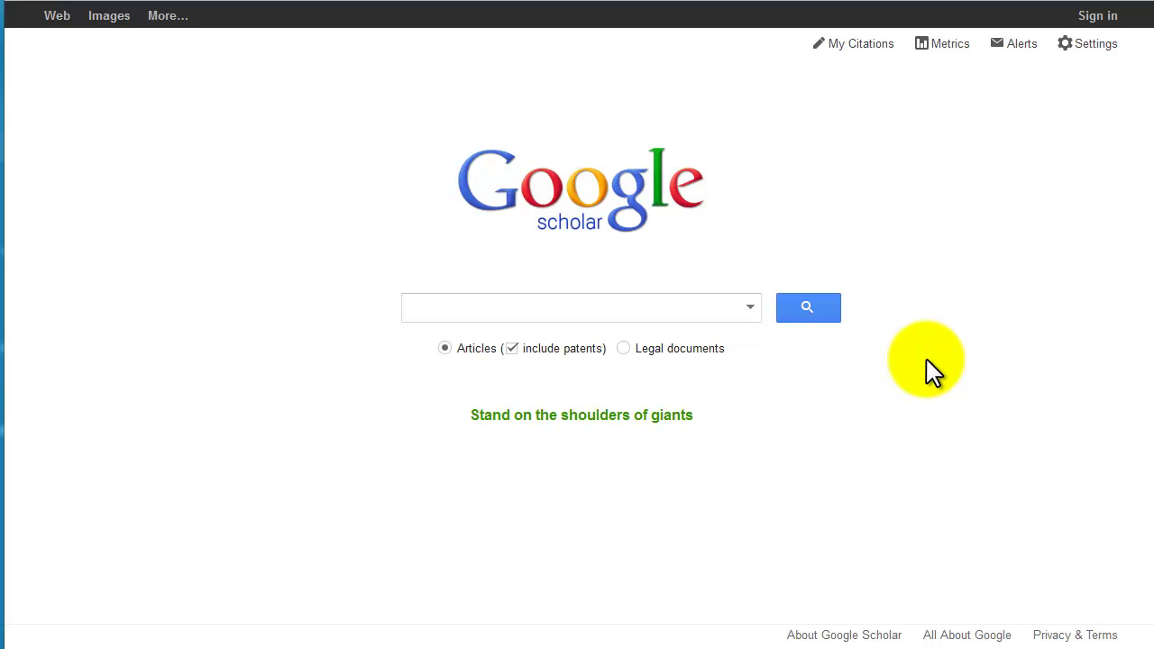
{"action": "left_click", "coordinate": [729, 314]}
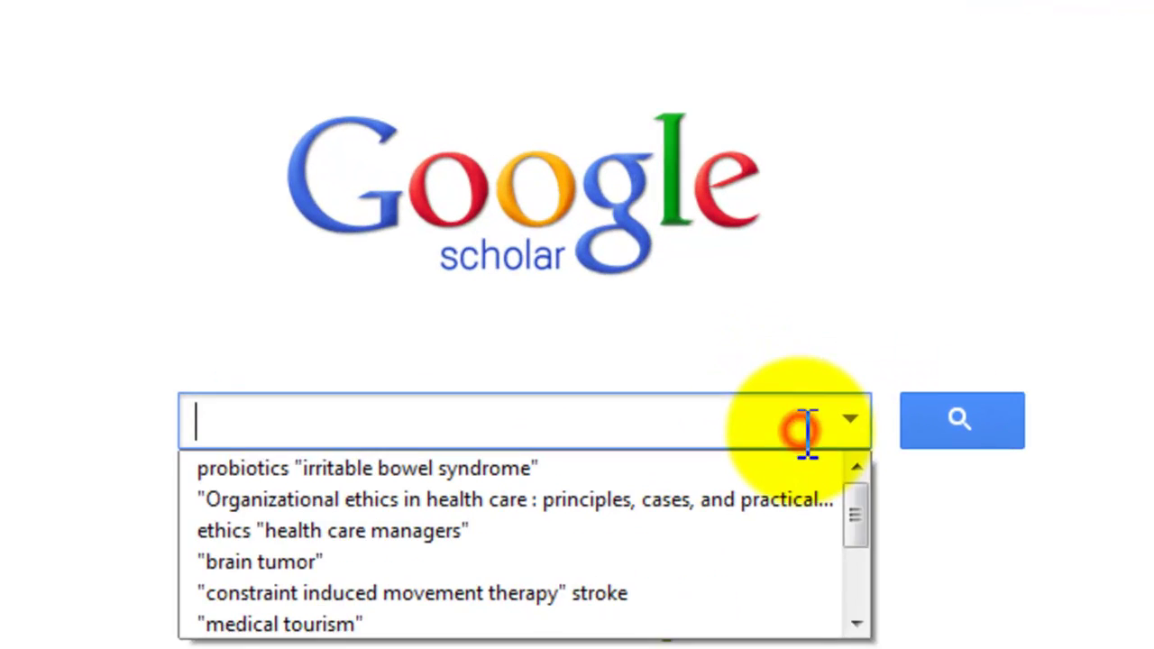
{"action": "key", "text": "Down"}
{"action": "left_click", "coordinate": [1057, 594]}
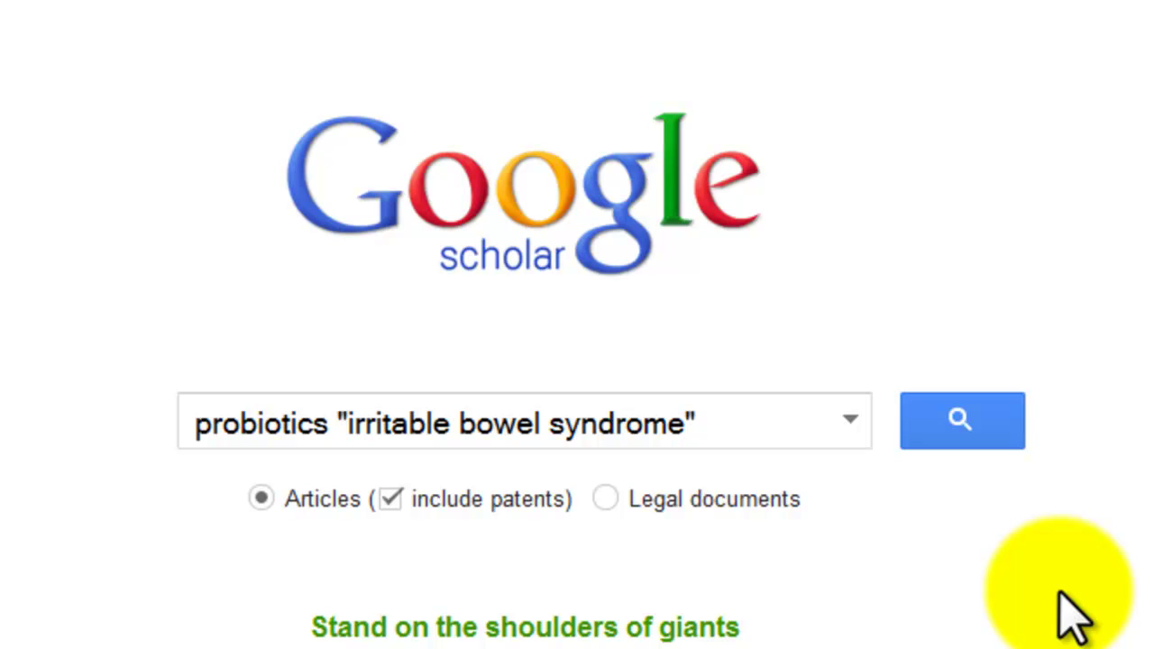
Search the probiotics query, then limit results to since 2009 and exclude patents
{"action": "left_click", "coordinate": [974, 440]}
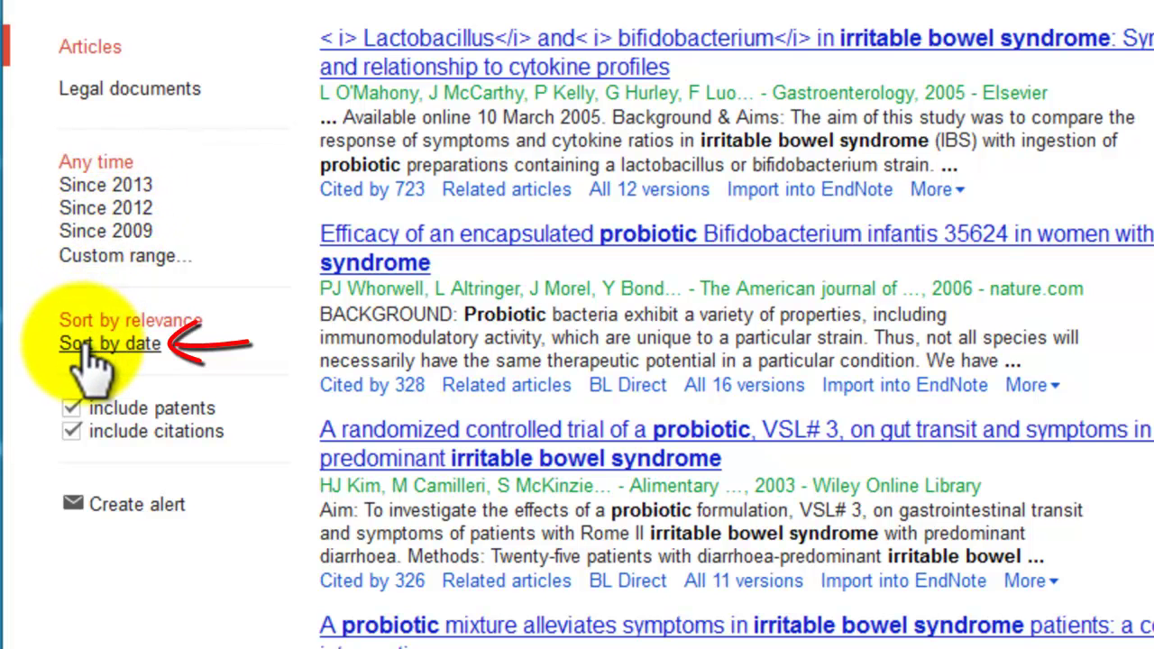
{"action": "left_click", "coordinate": [99, 234]}
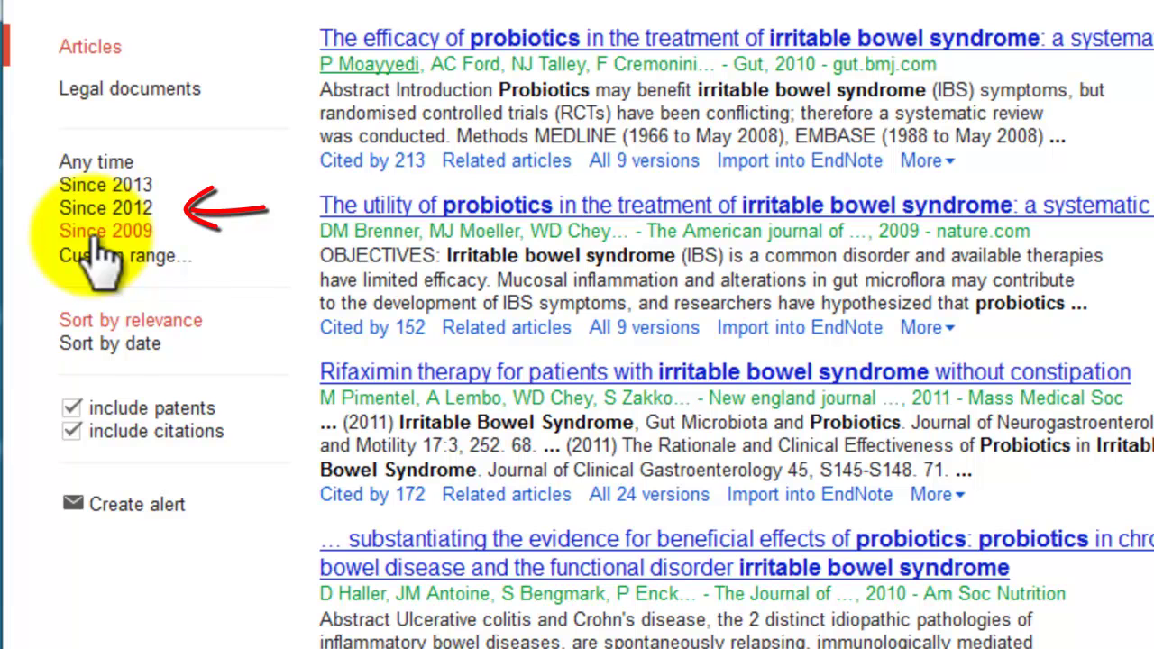
{"action": "left_click", "coordinate": [72, 410]}
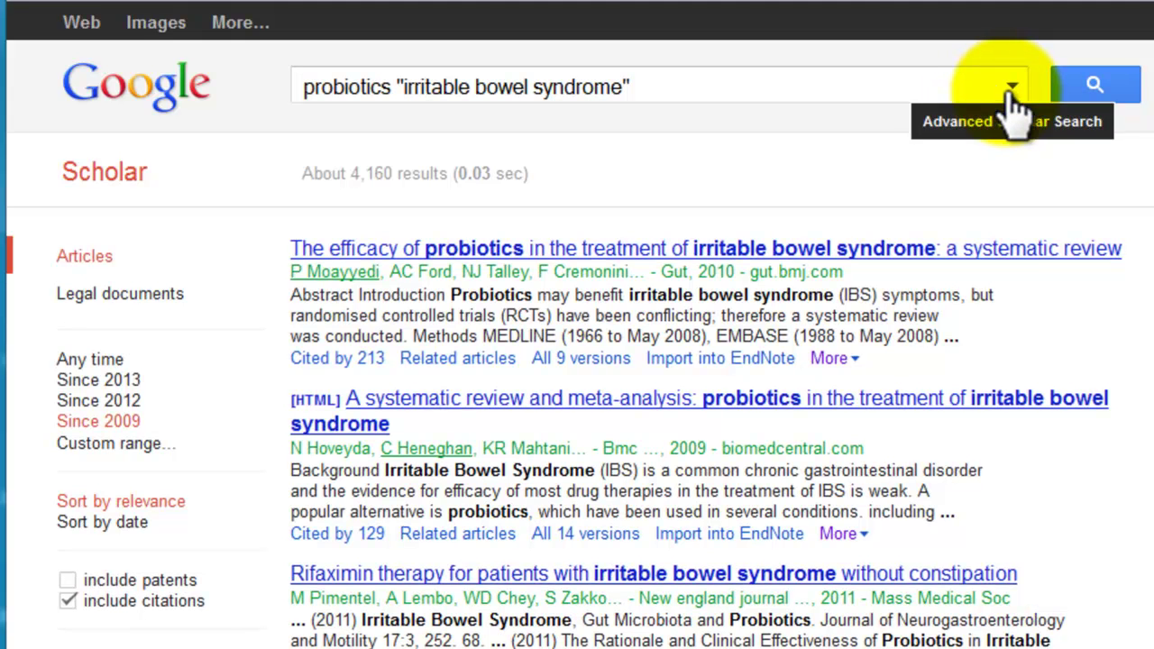
In advanced search, match words anywhere in the article and restrict results to the chosen author
{"action": "left_click", "coordinate": [1012, 88]}
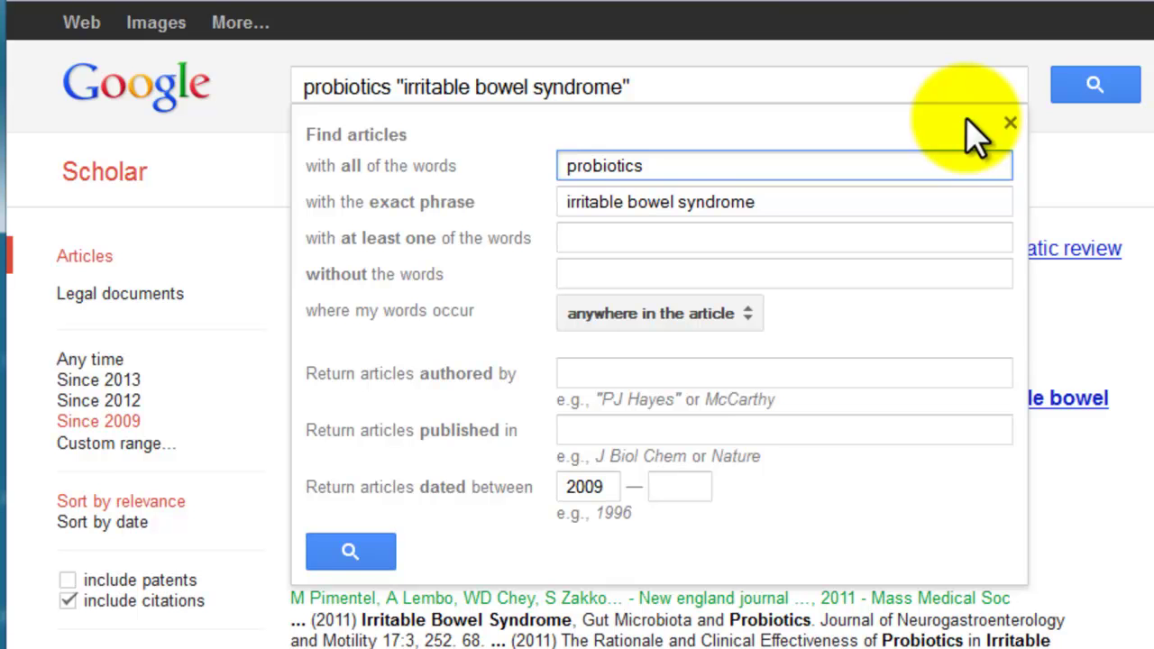
{"action": "left_click", "coordinate": [719, 317]}
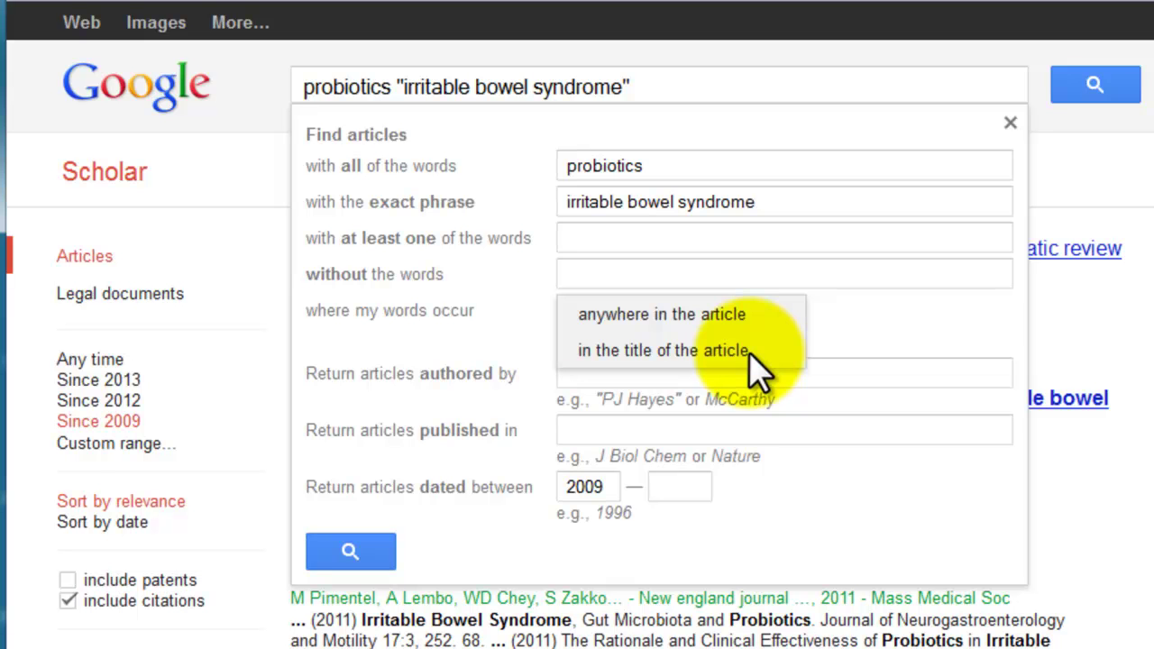
{"action": "left_click", "coordinate": [850, 347]}
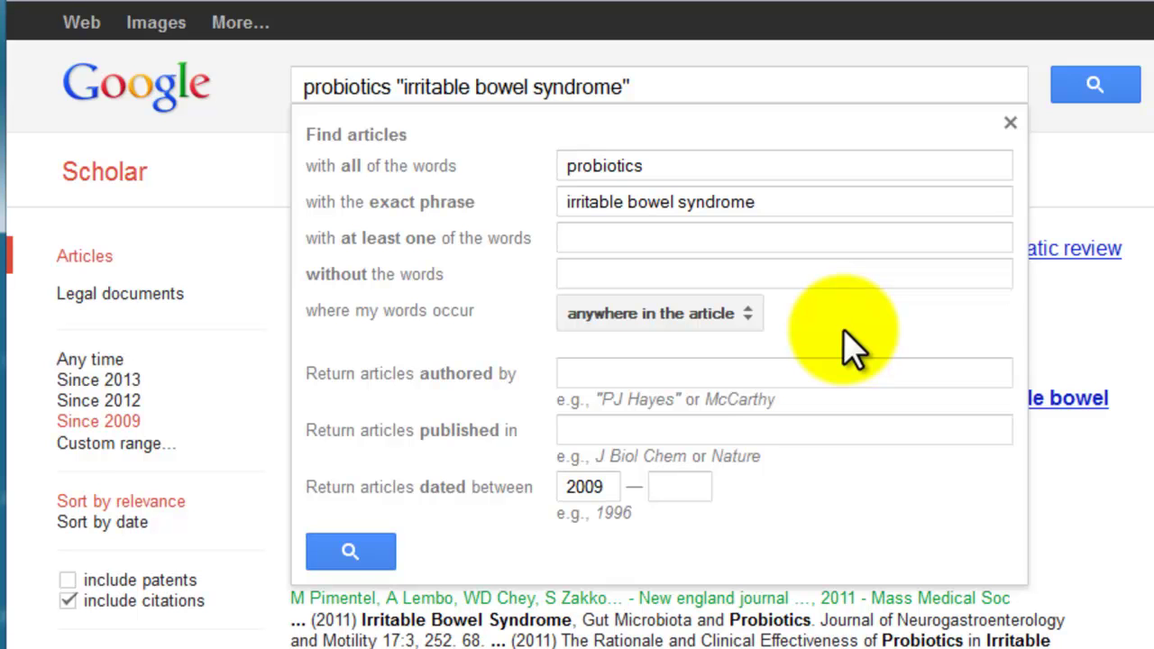
{"action": "left_click", "coordinate": [704, 373]}
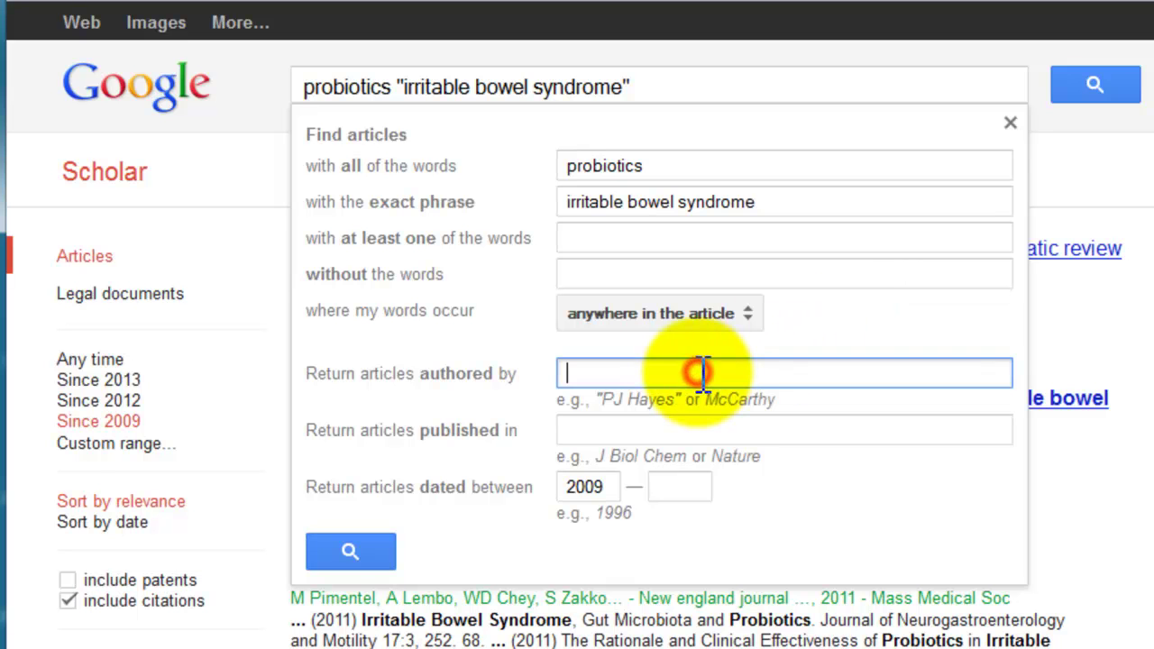
{"action": "type", "text": "A"}
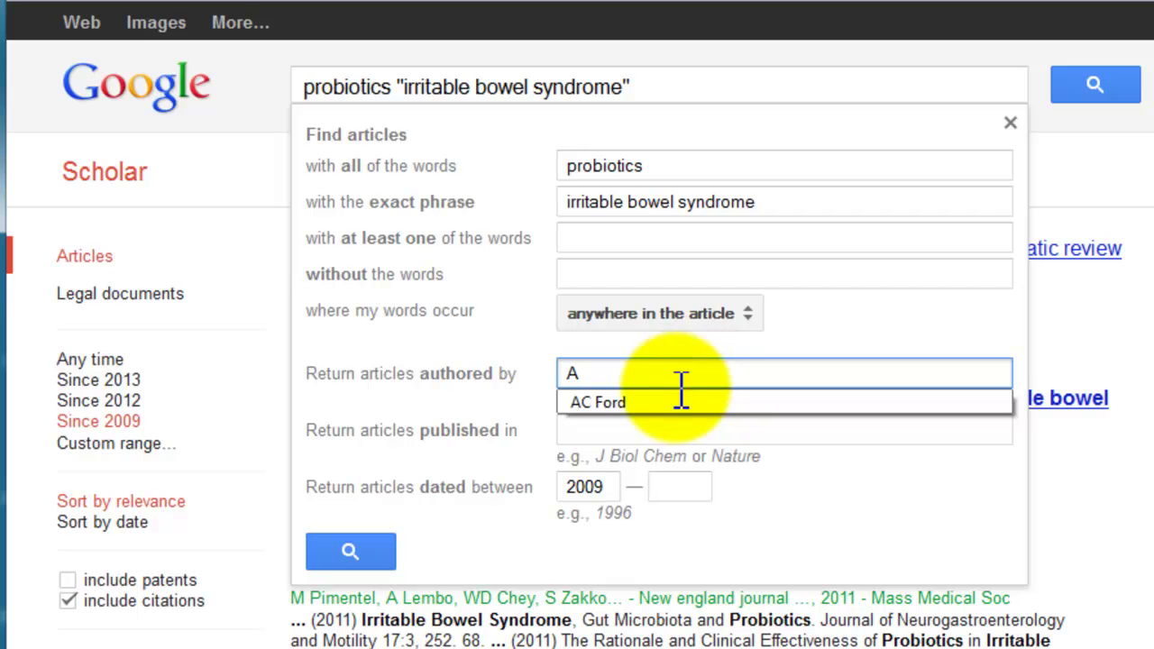
{"action": "left_click", "coordinate": [675, 400]}
Run the author-restricted search and scroll through the roughly 18 results
{"action": "left_click", "coordinate": [383, 554]}
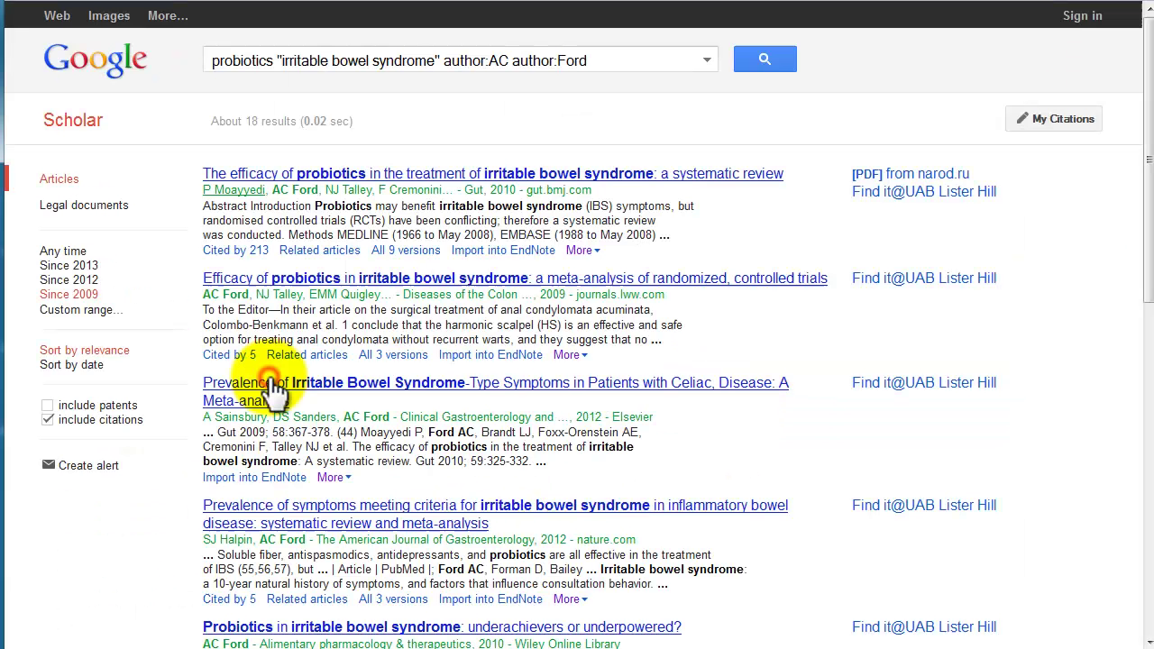
{"action": "scroll", "coordinate": [322, 361], "scroll_direction": "down", "scroll_amount": 1}
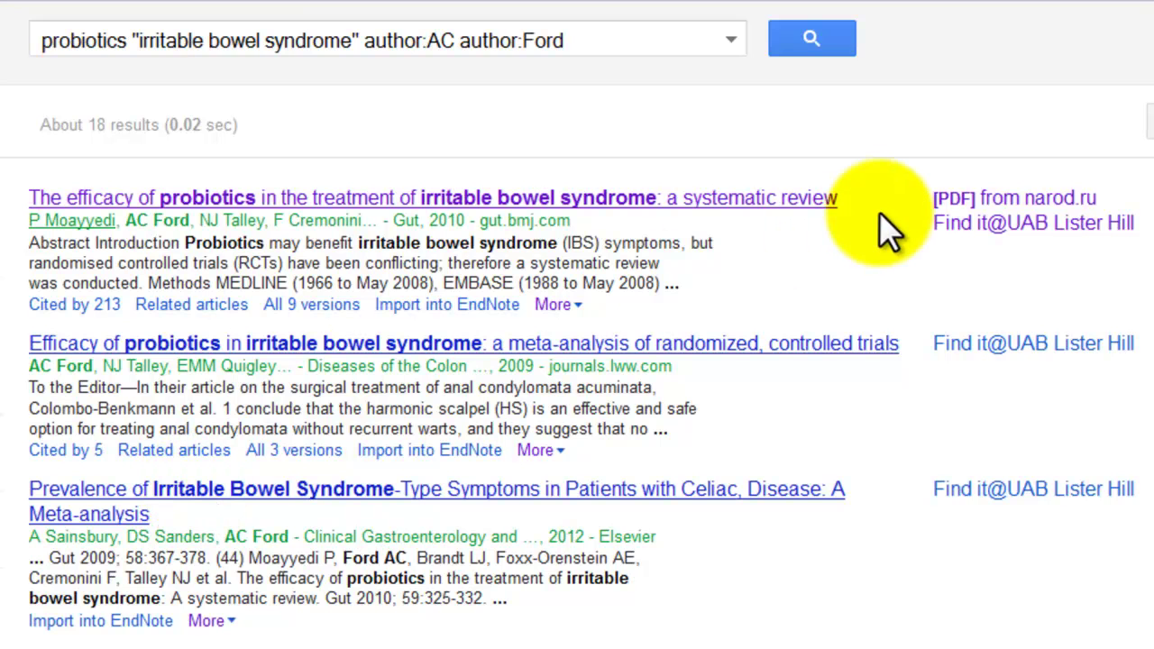
Follow Find it@UAB Lister Hill on the first result to the article's Gut journal page
{"action": "left_click", "coordinate": [949, 225]}
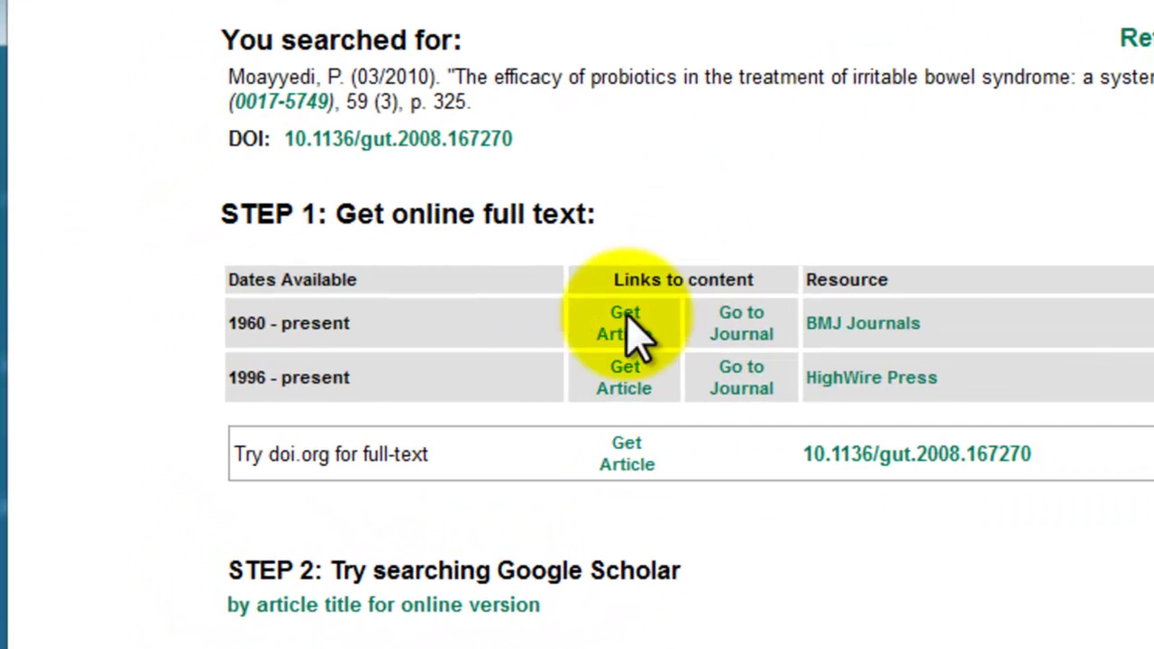
{"action": "left_click", "coordinate": [624, 339]}
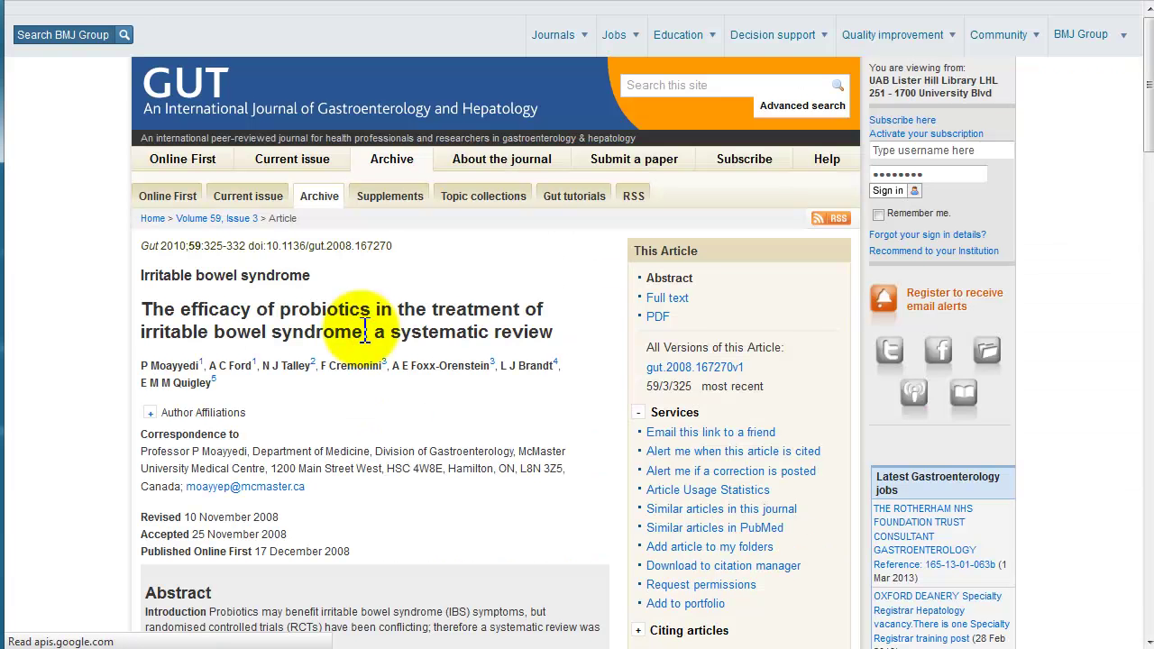